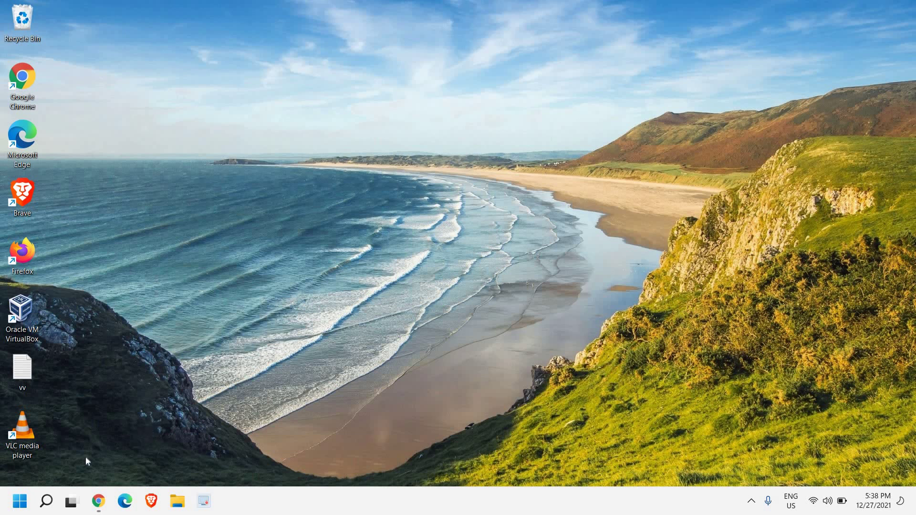
Search for 'cont' and open Control Panel from the results.
click(46, 503)
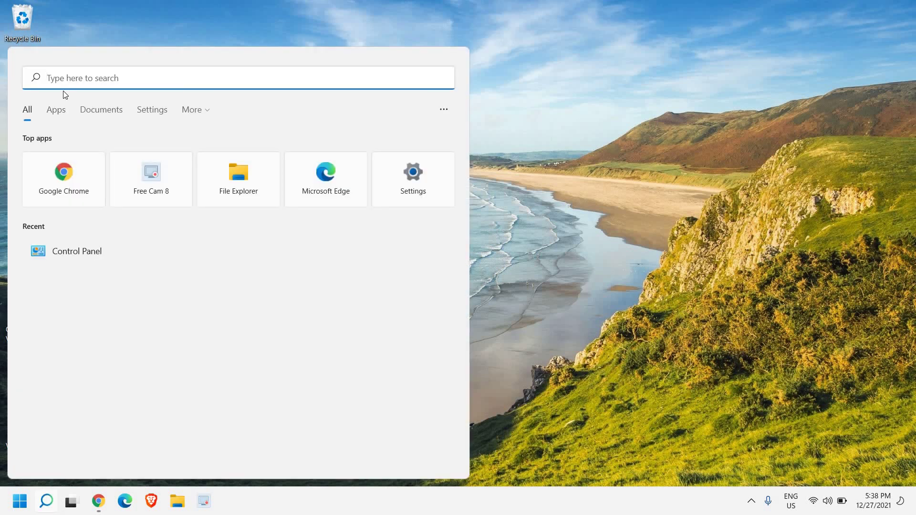
text(cont)
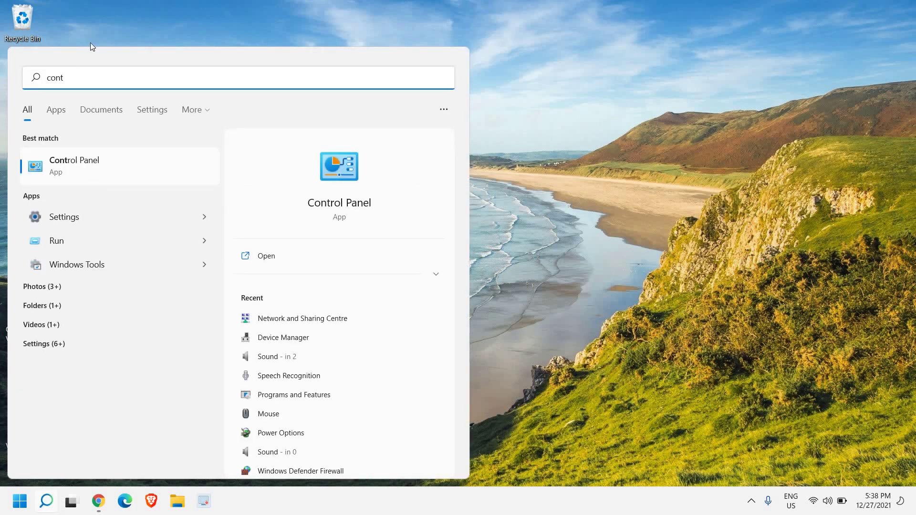
click(74, 166)
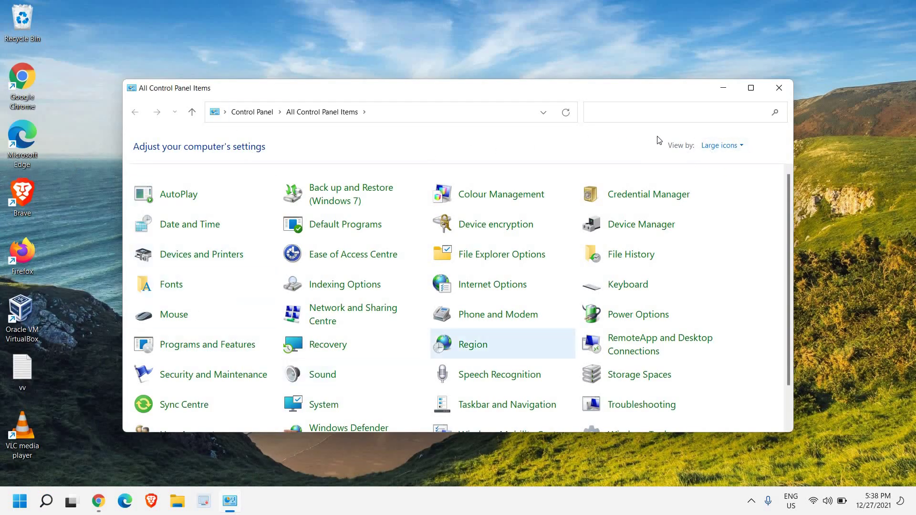
Show the Control Panel items as Large icons and maximize the window.
click(721, 150)
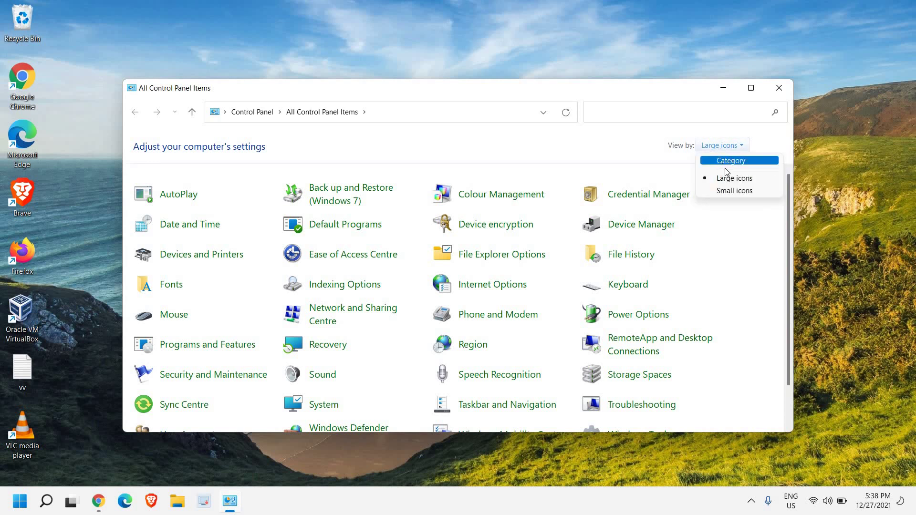
click(734, 190)
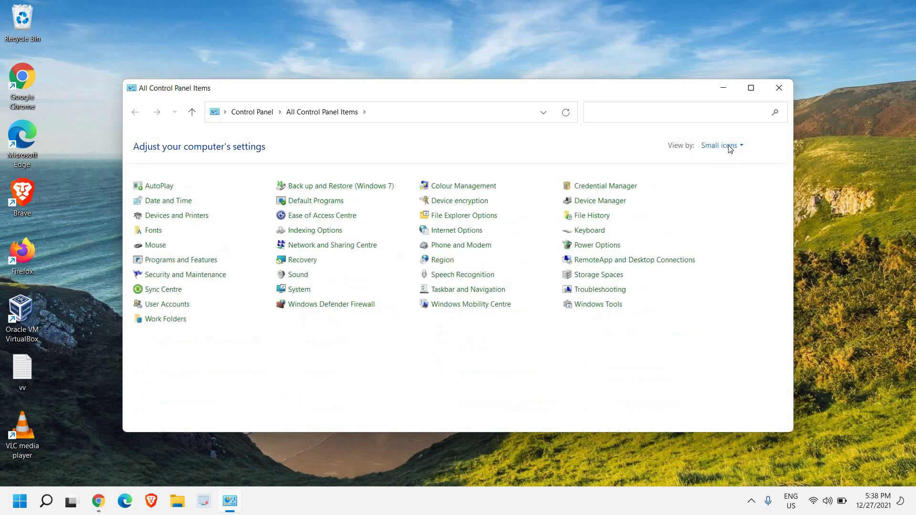
click(730, 149)
click(731, 176)
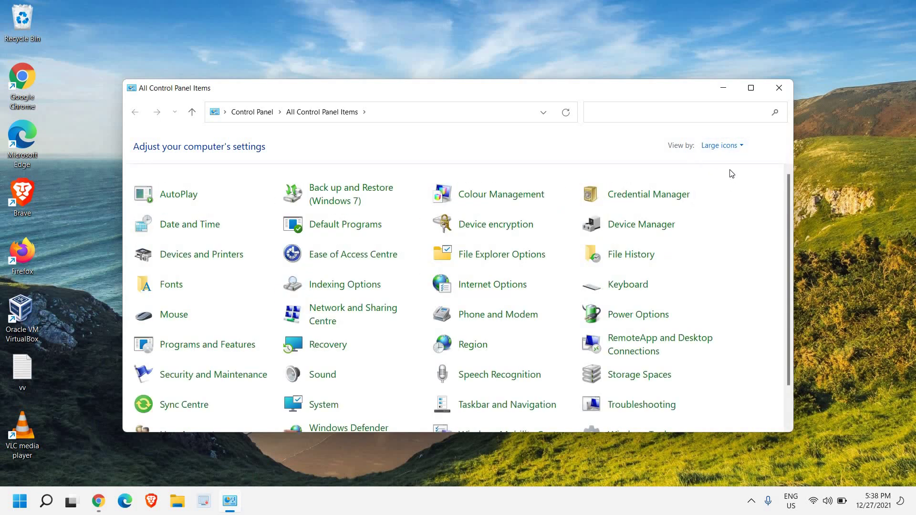
click(751, 88)
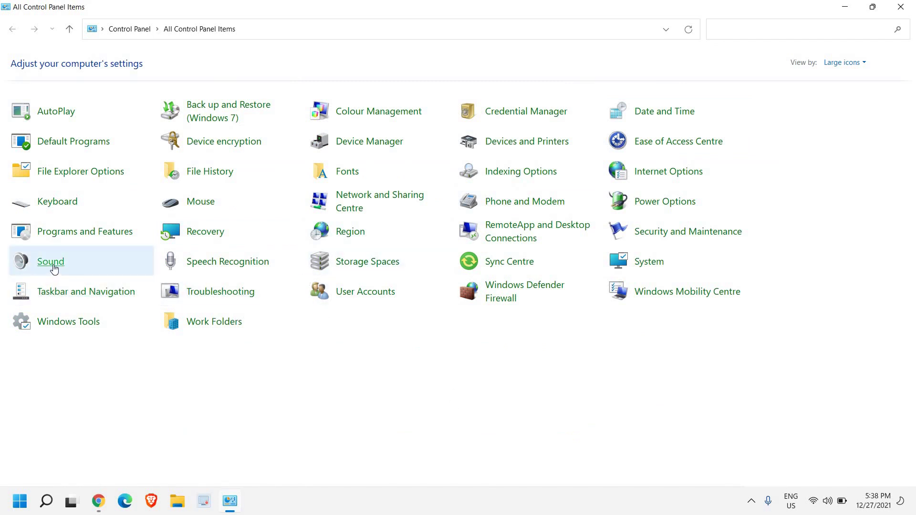
In Sound's Playback list, leave the Sennheiser USB headset speakers as default, not the Krisp Speaker, and select them.
click(53, 266)
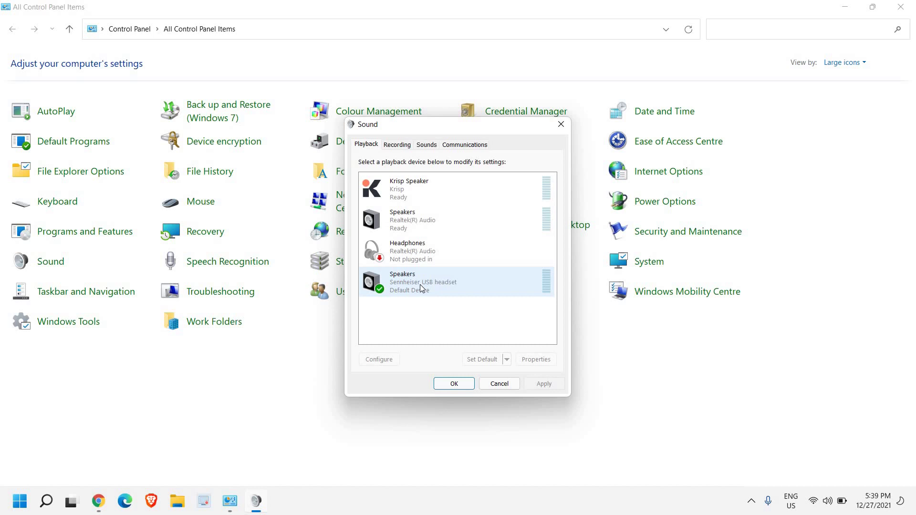
click(418, 284)
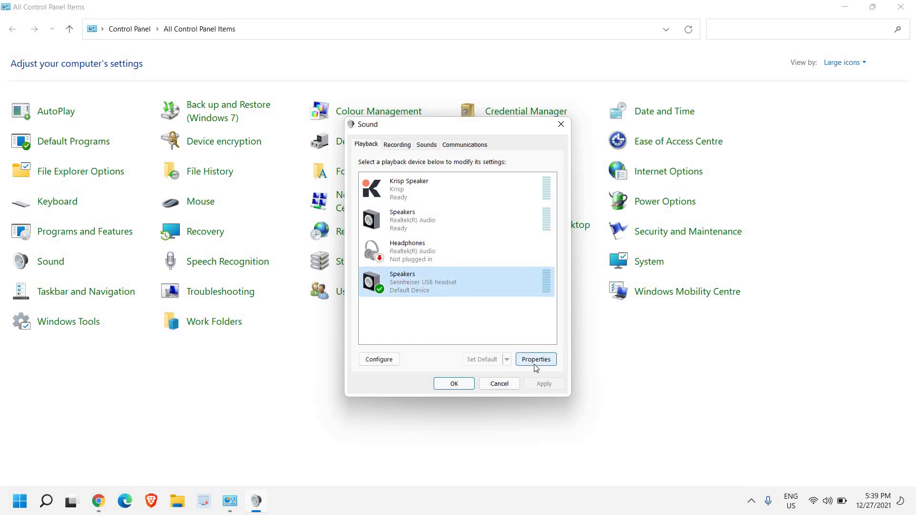
right_click(408, 295)
click(408, 286)
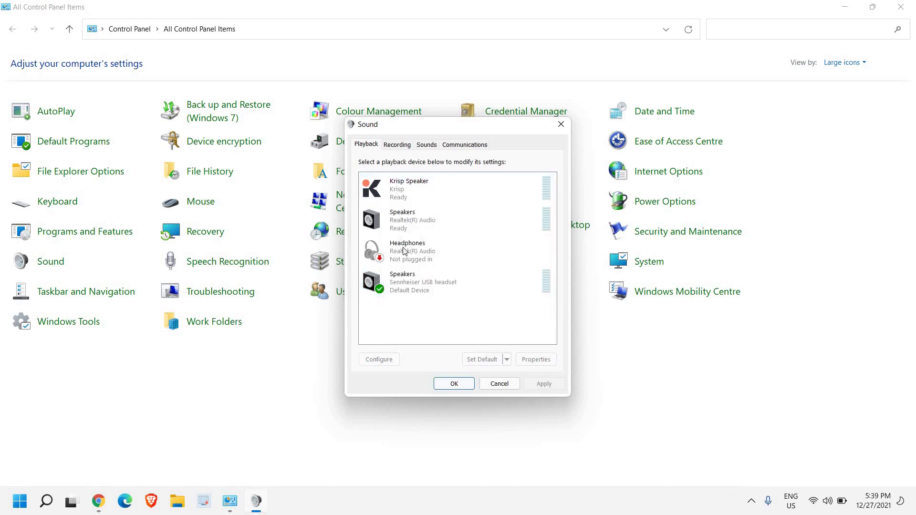
right_click(418, 189)
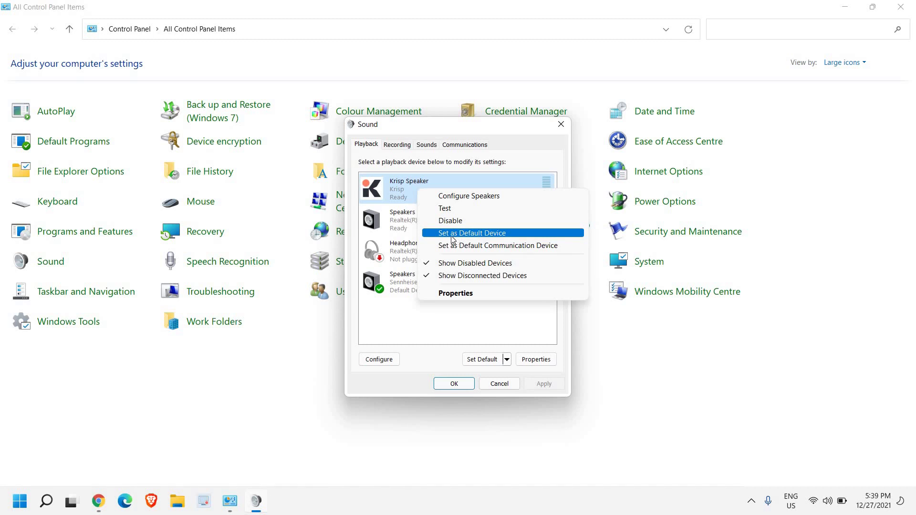
click(384, 300)
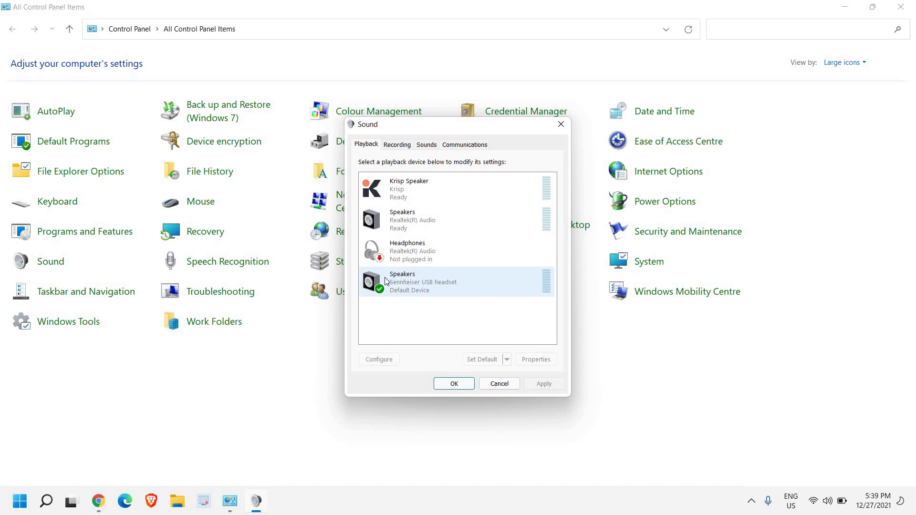
click(422, 283)
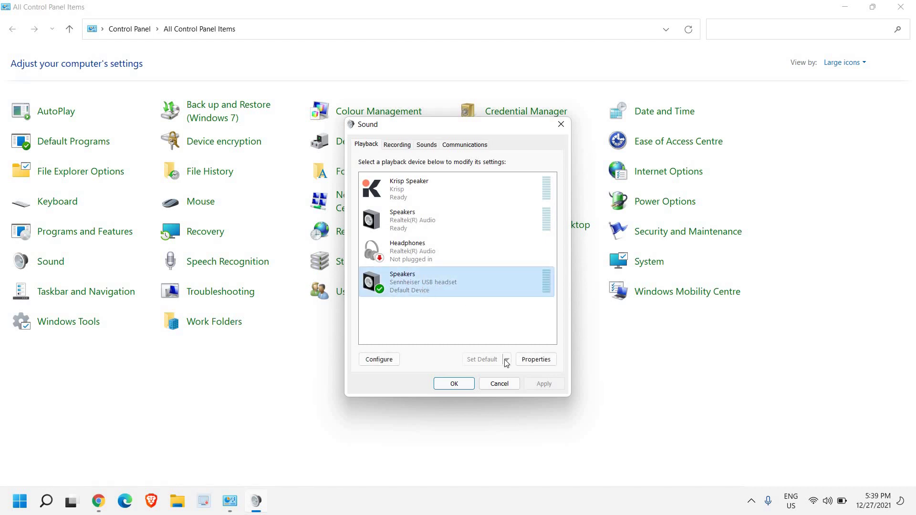
In the headset speakers' properties, check volume 100 and keep the 16 bit, 48000 Hz default format.
click(537, 360)
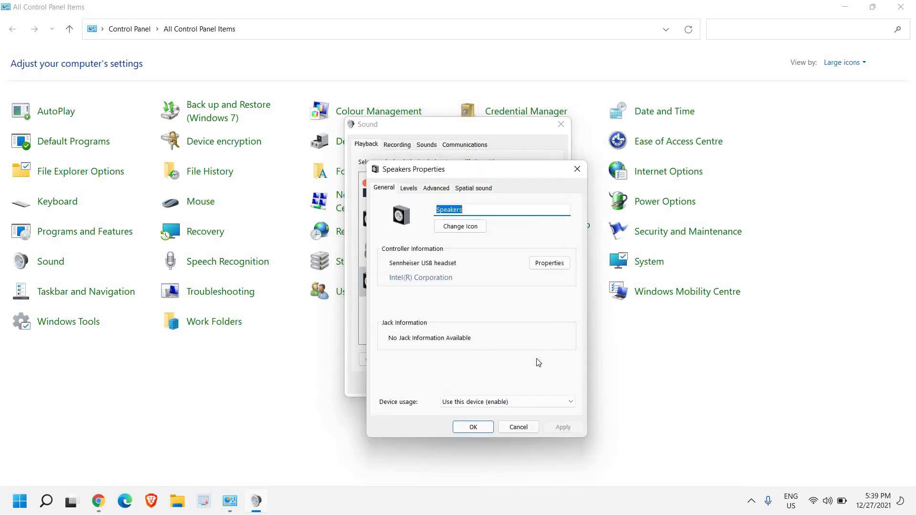
click(413, 189)
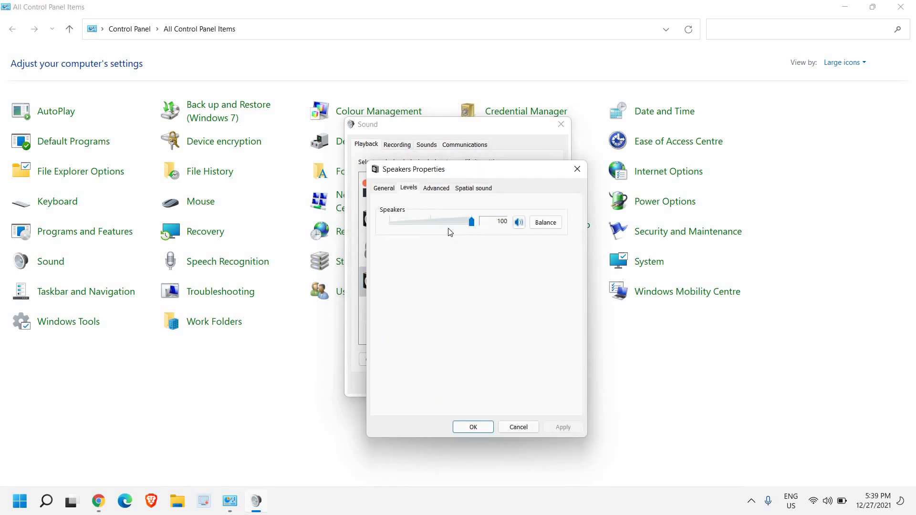
click(435, 189)
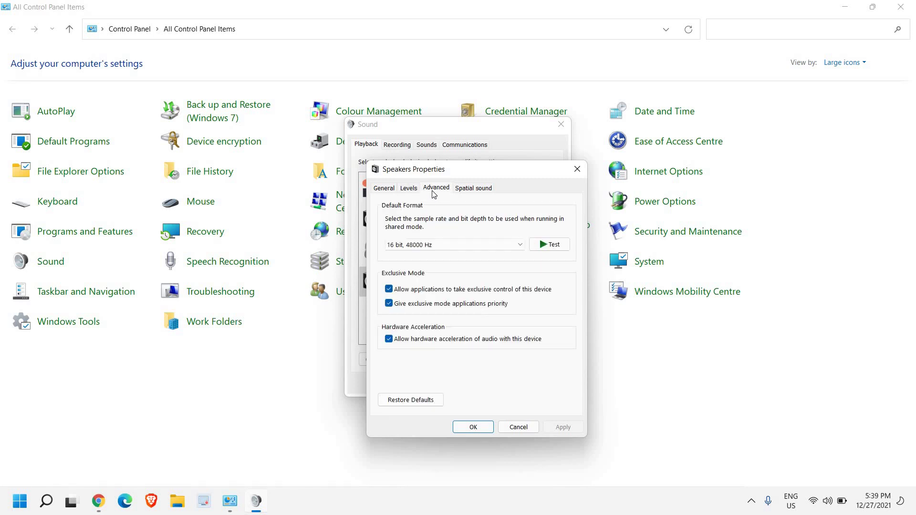
click(461, 246)
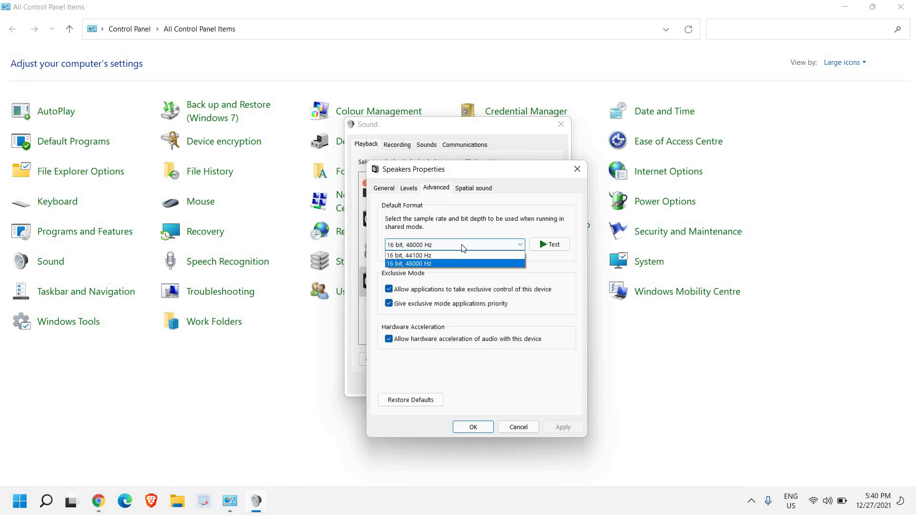
click(461, 214)
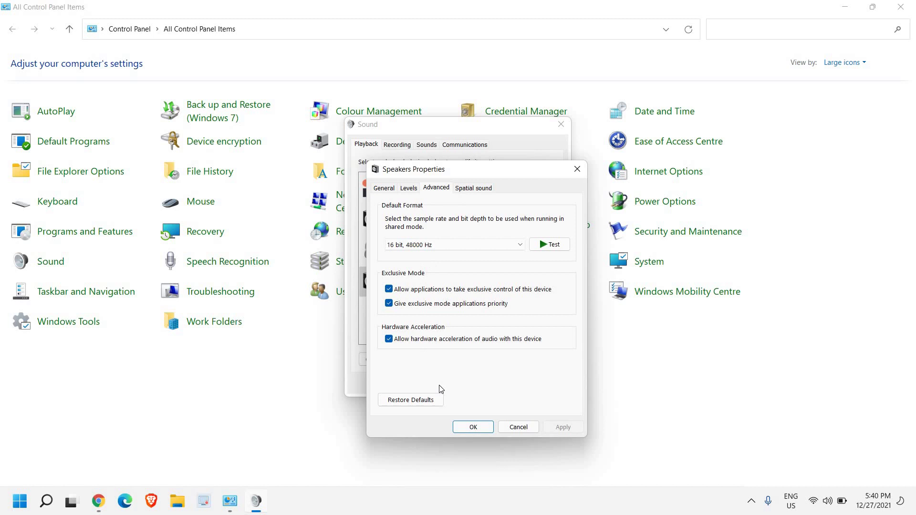
Close the speakers' properties with OK and select the Sennheiser USB headset microphone under Recording.
click(472, 428)
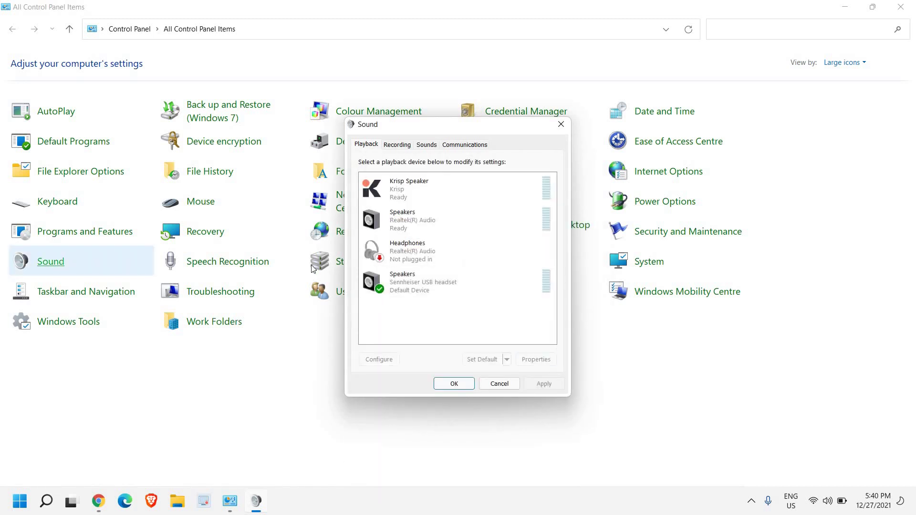
click(398, 144)
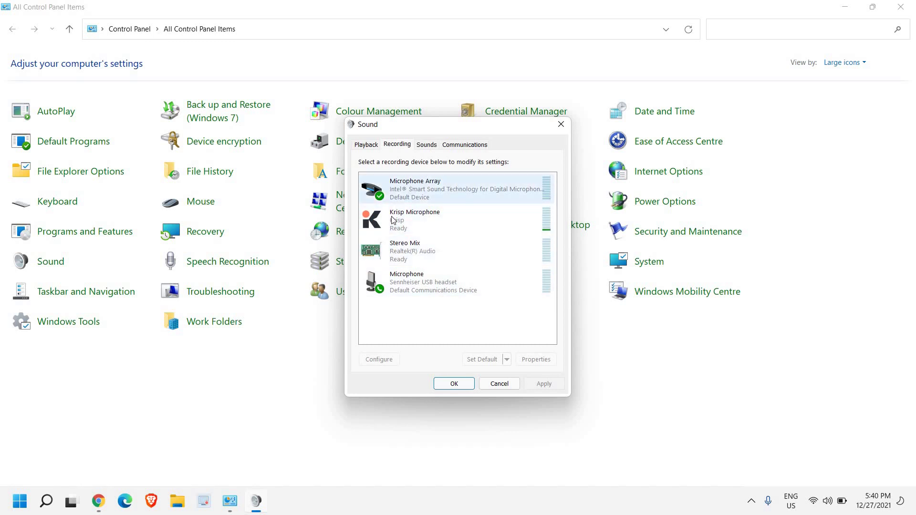
click(425, 284)
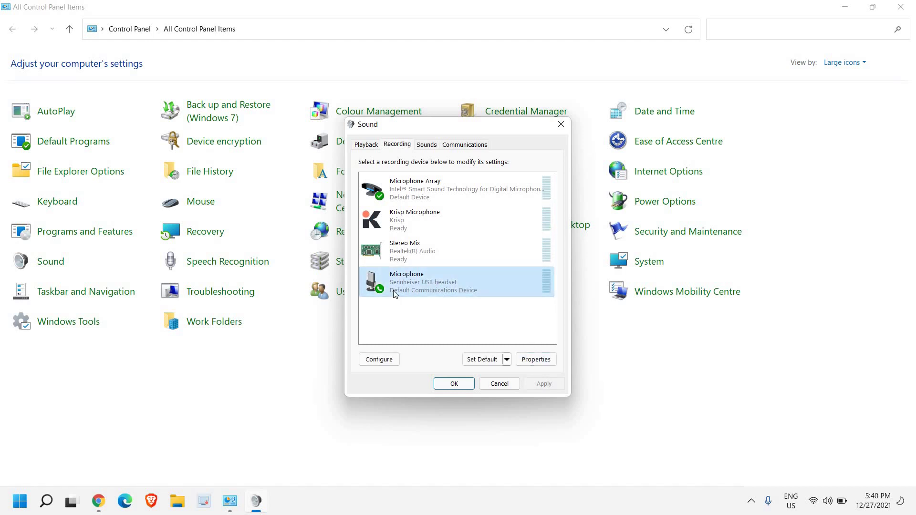
Check the microphone's level 69 and 48000 Hz DVD Quality format, then cancel without changes.
click(532, 363)
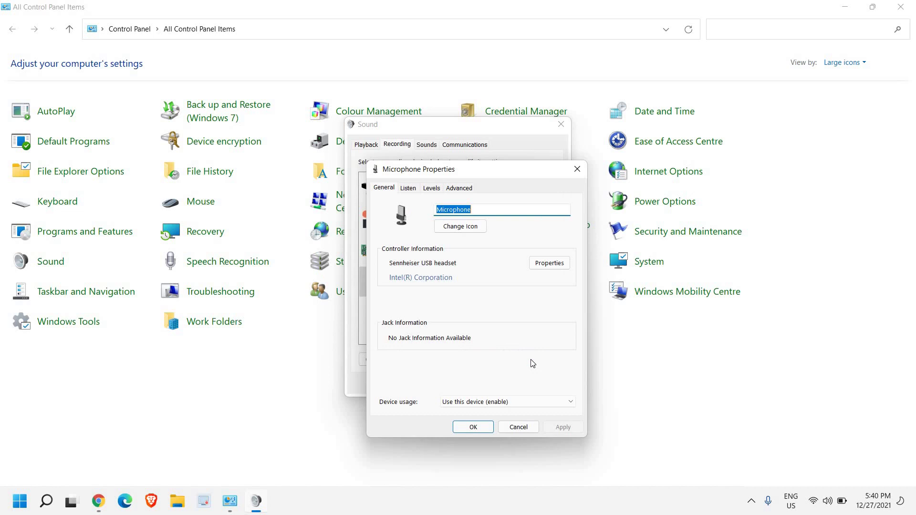
click(431, 189)
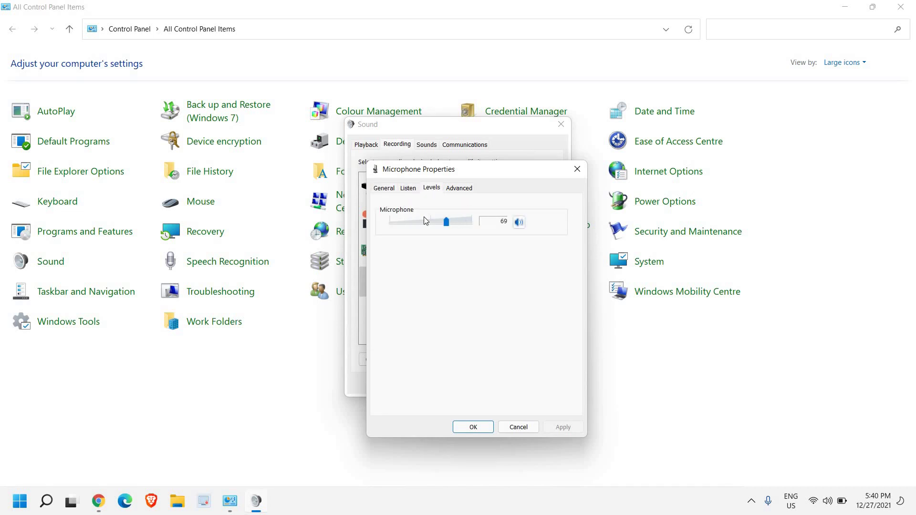
click(460, 189)
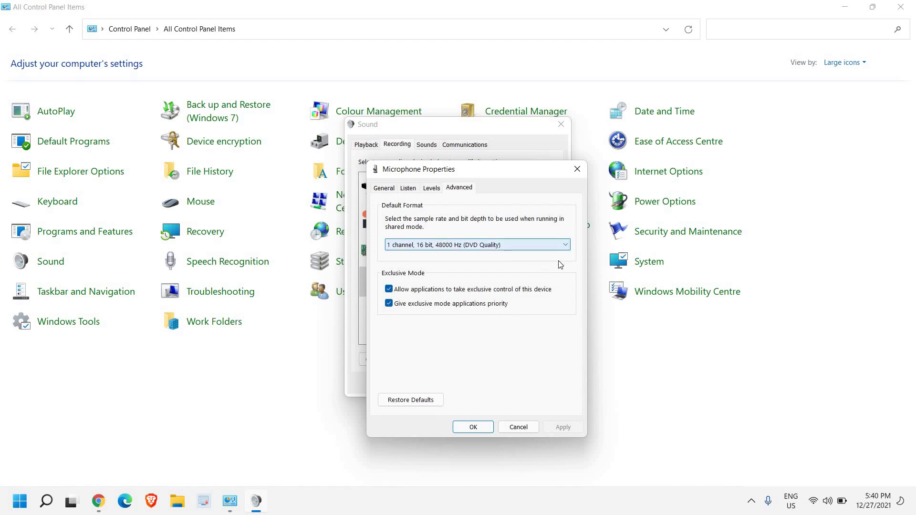
click(562, 246)
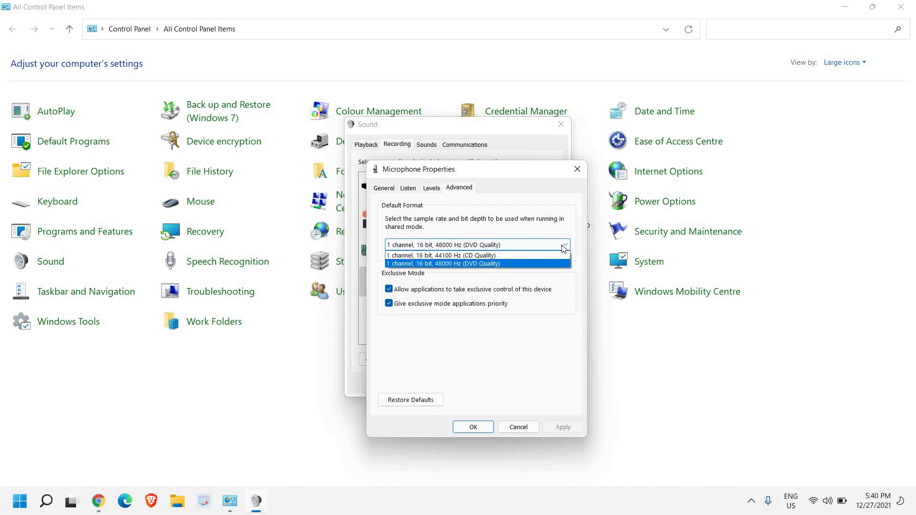
click(550, 209)
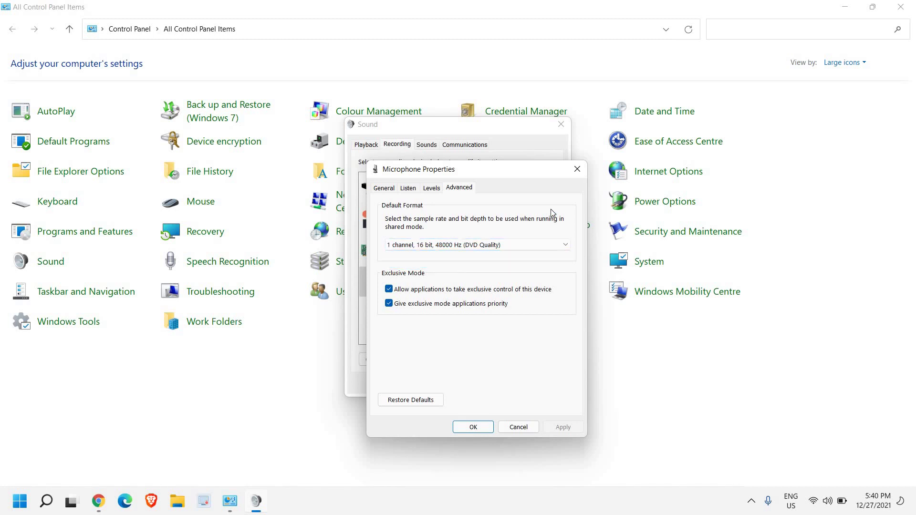
click(519, 427)
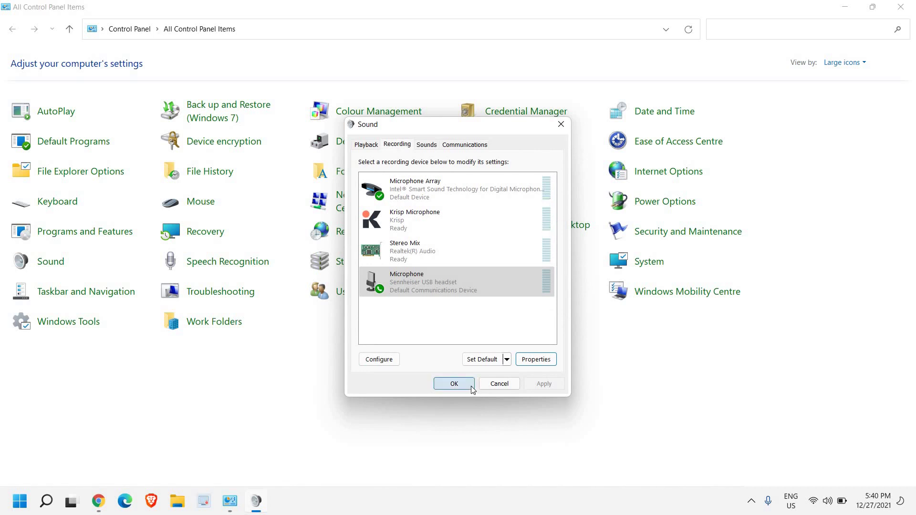
click(497, 388)
key(alt+F4)
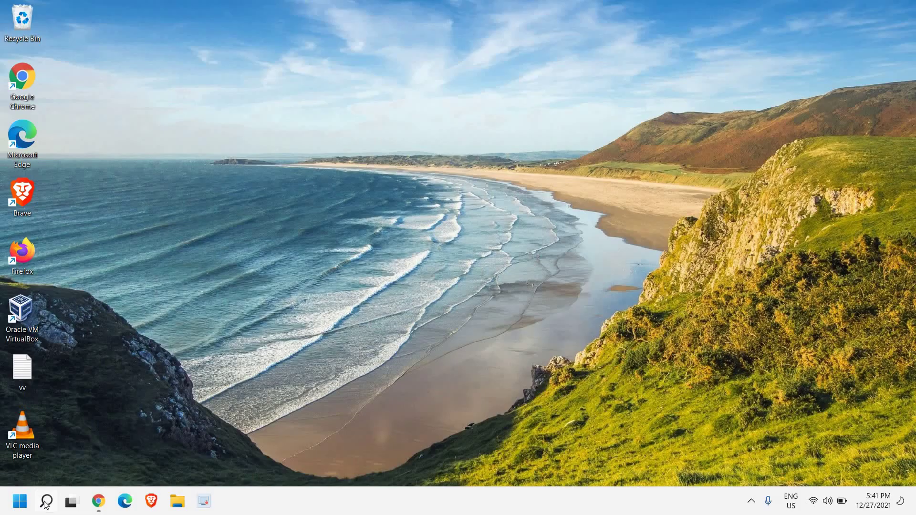
click(46, 501)
text(tr)
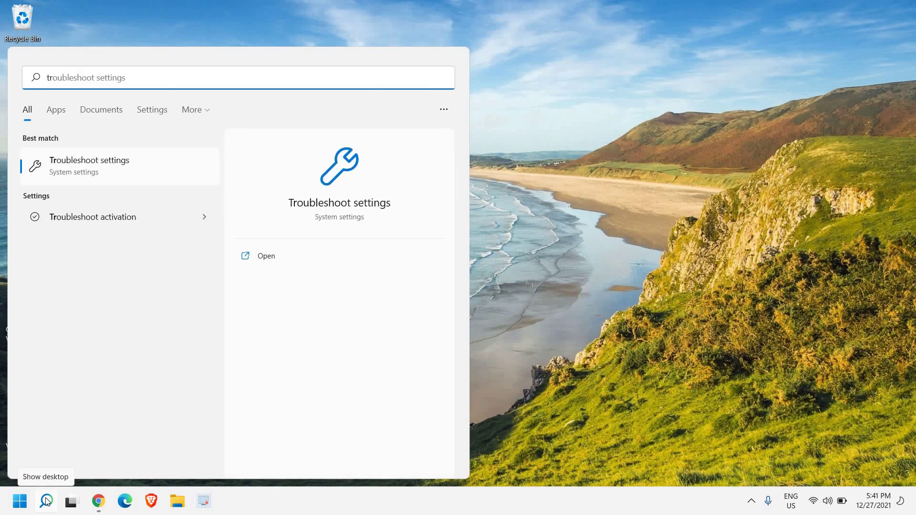
click(101, 181)
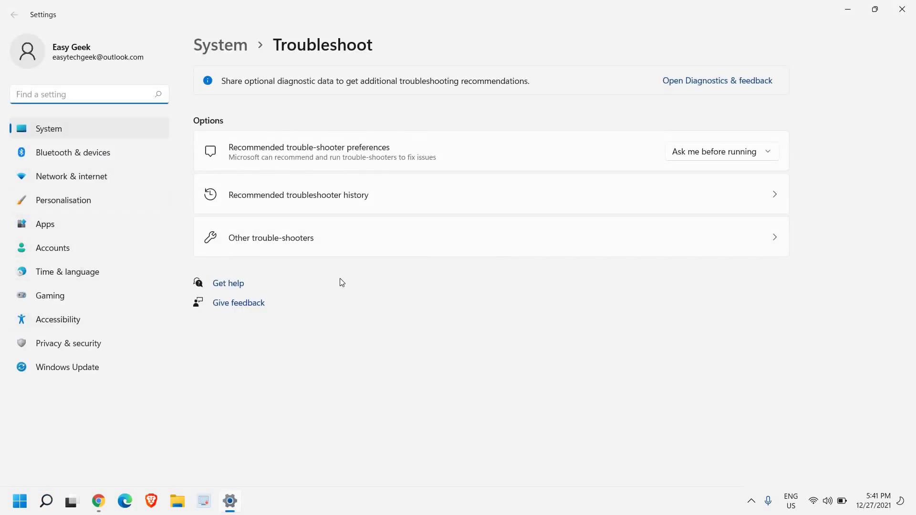
click(268, 237)
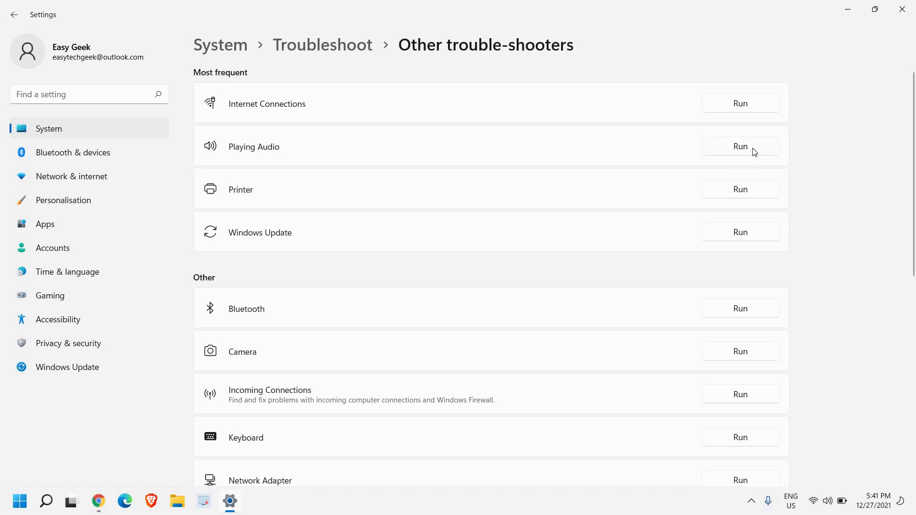
click(739, 149)
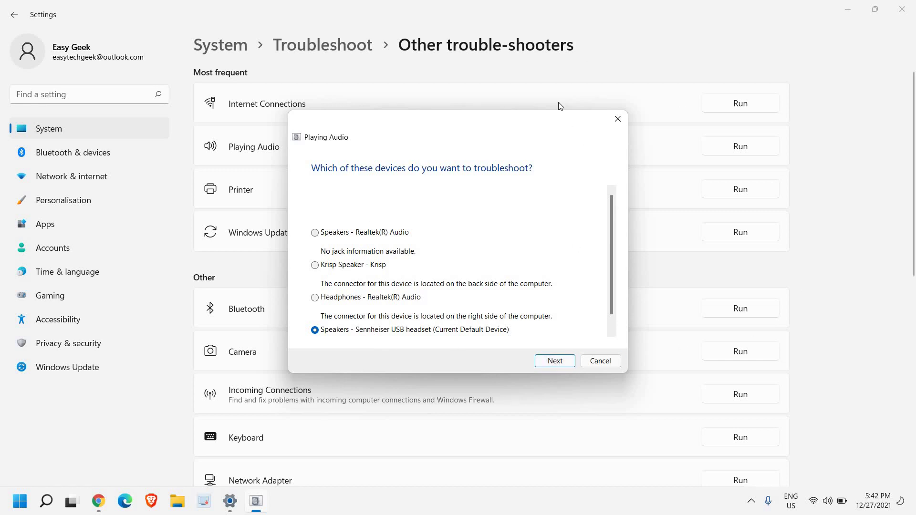
click(619, 120)
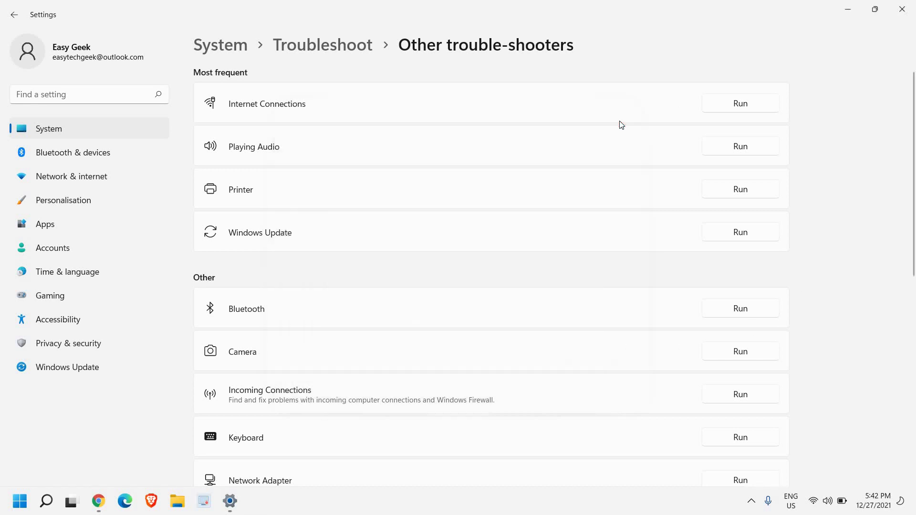
click(903, 18)
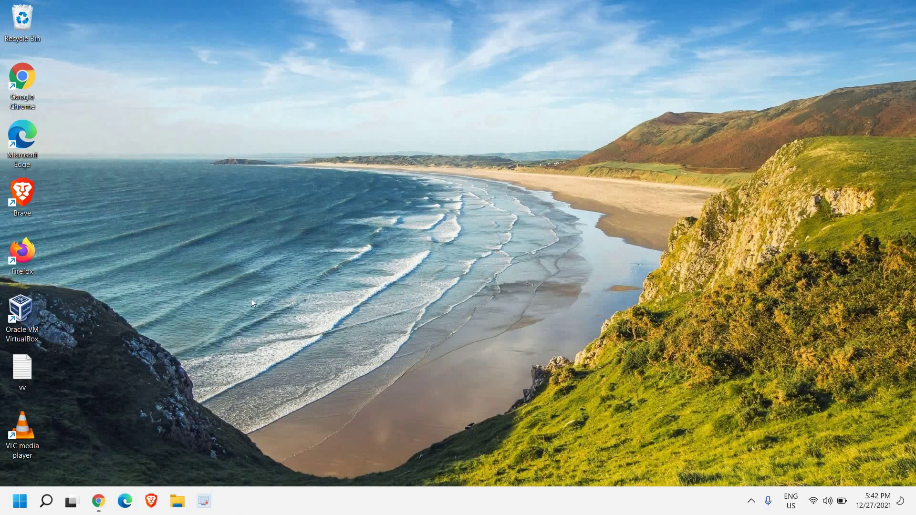
right_click(19, 504)
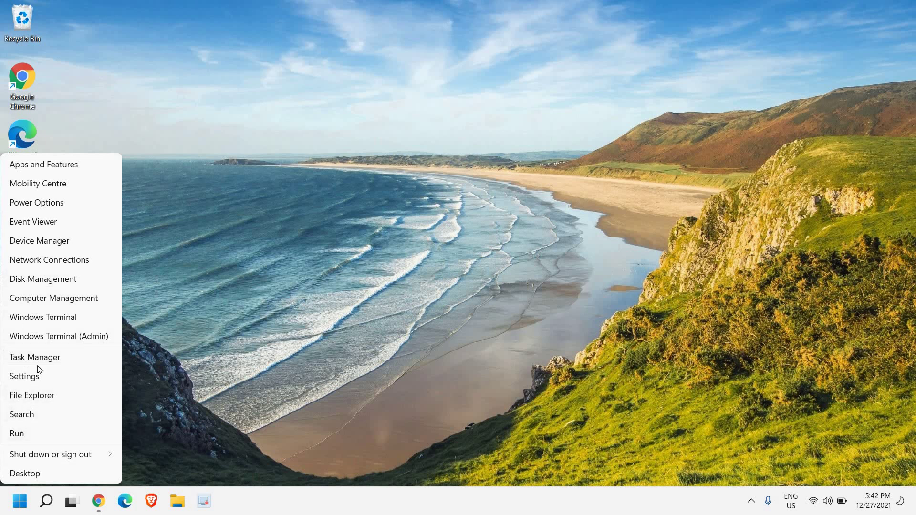
click(23, 242)
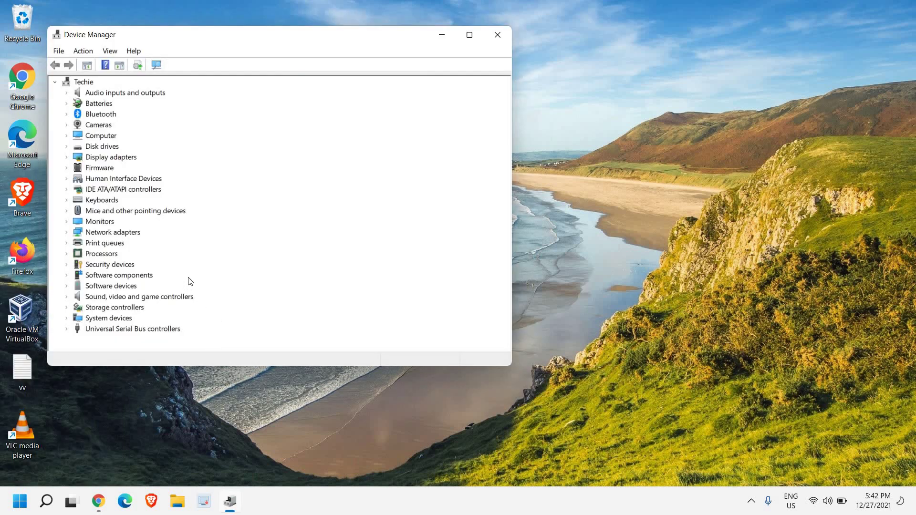
click(71, 297)
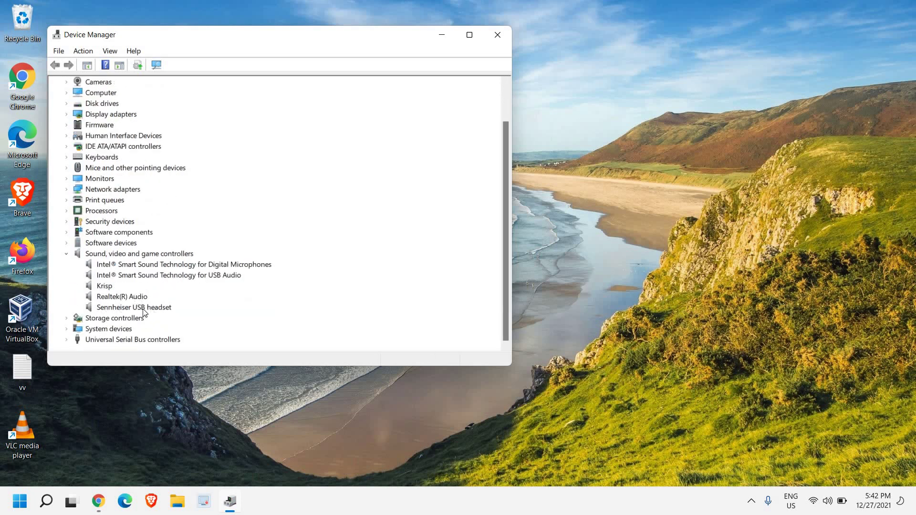
click(144, 309)
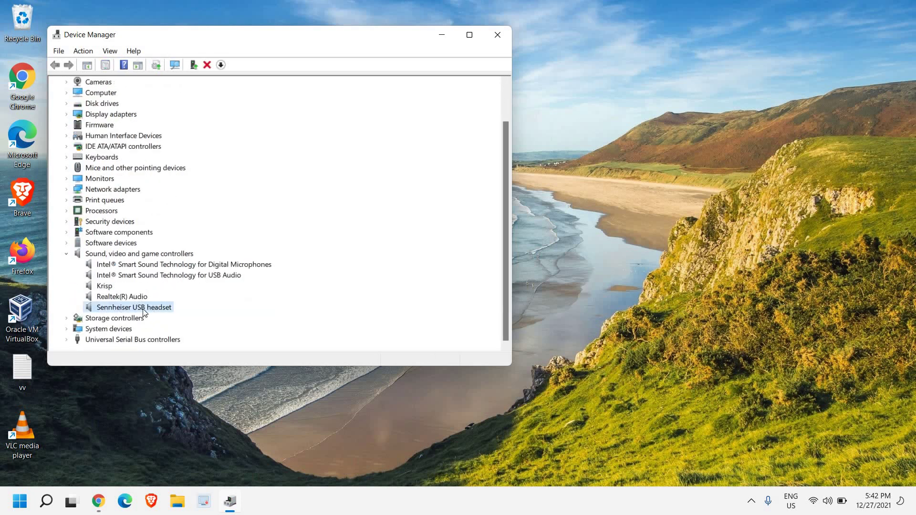
right_click(119, 313)
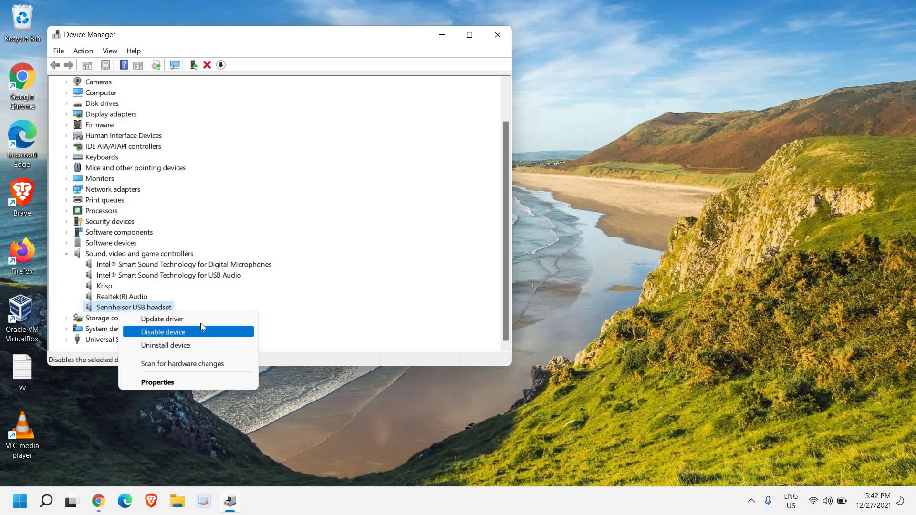
click(143, 308)
right_click(142, 309)
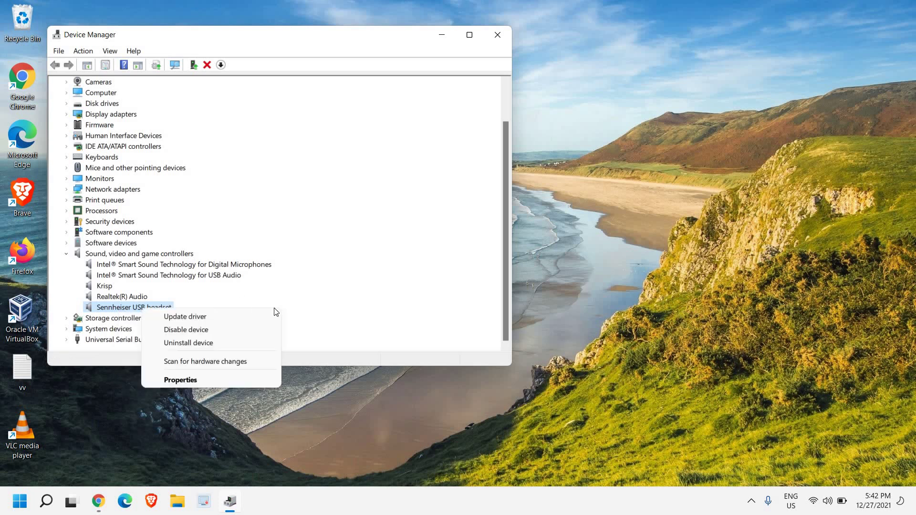
click(298, 300)
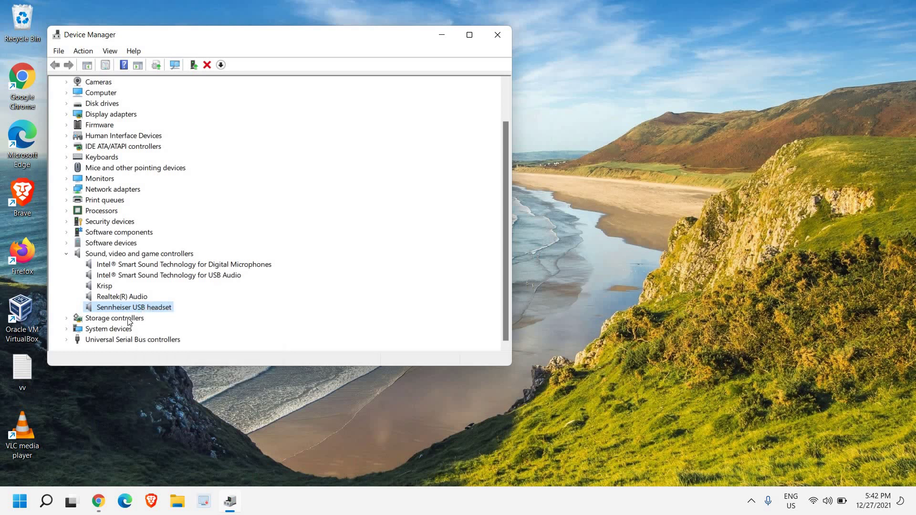
click(498, 35)
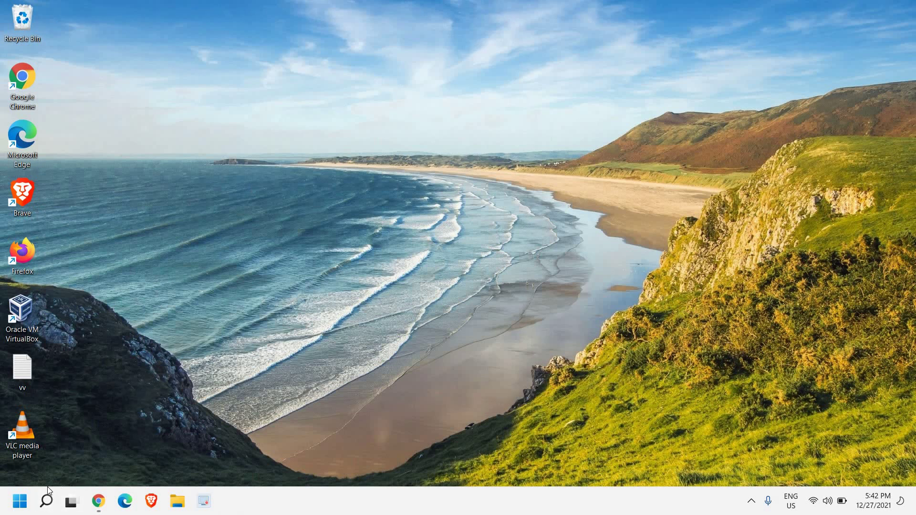
mouse_move(48, 490)
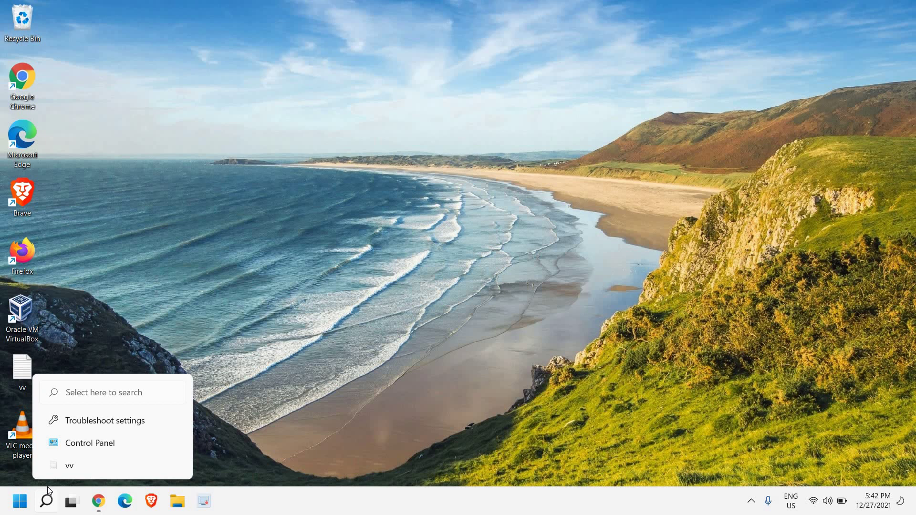